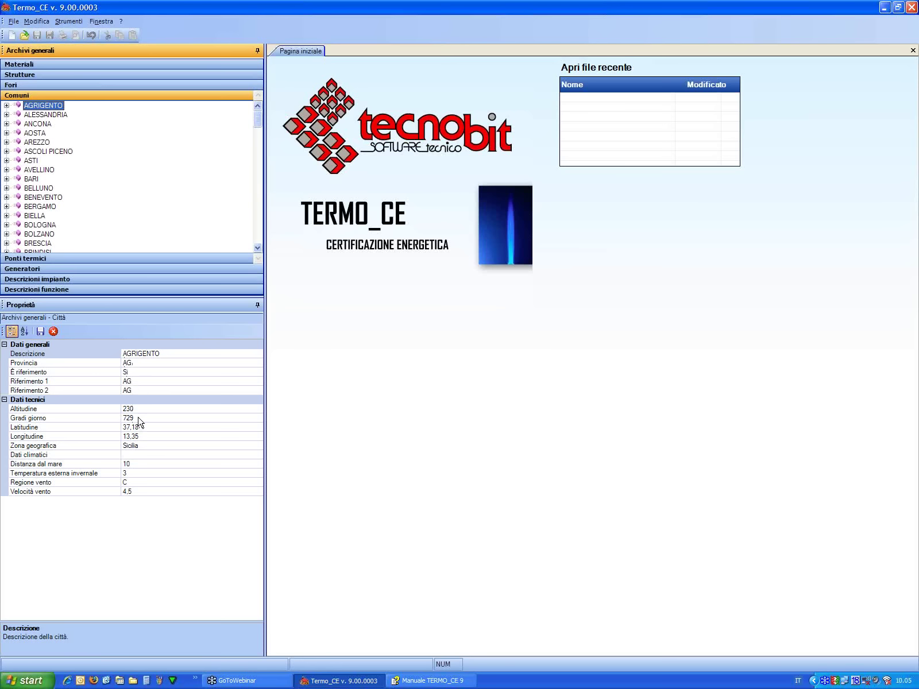
Select the municipality ALESSANDRIA DELLA ROCCA under AGRIGENTO and review its degree-day and climate data properties.
{"action": "left_click", "coordinate": [6, 105]}
{"action": "left_click", "coordinate": [67, 116]}
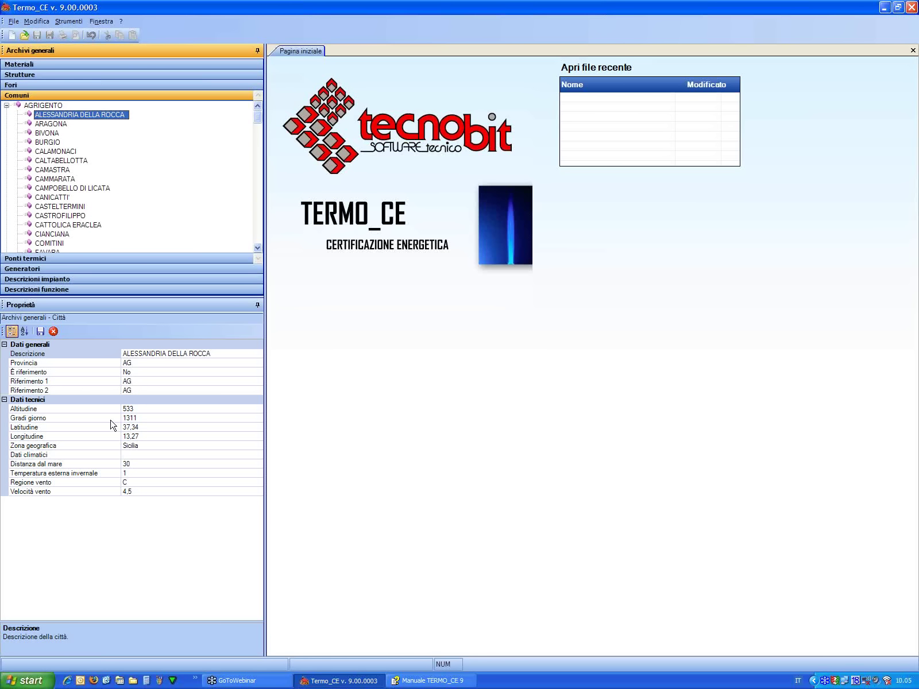
{"action": "left_click", "coordinate": [150, 419]}
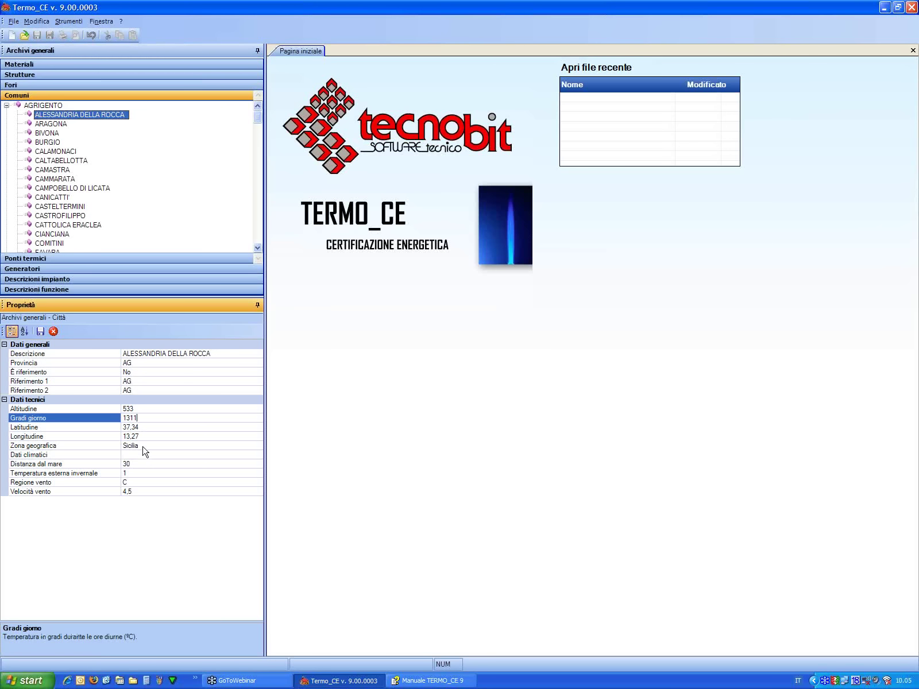
{"action": "left_click", "coordinate": [147, 455]}
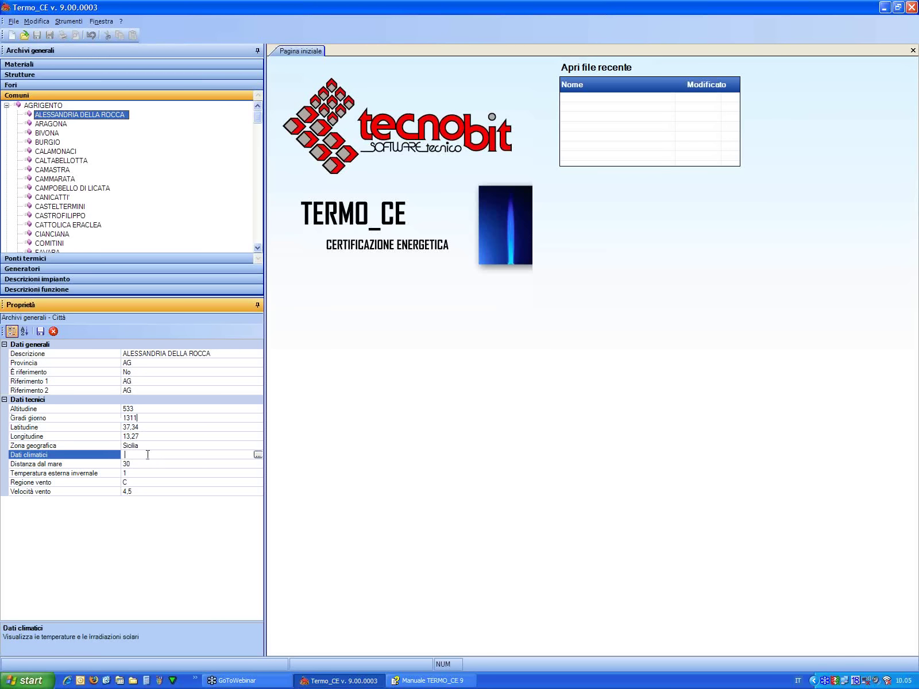
Review the municipality's monthly solar irradiation, temperatures and relative humidity in a widened climate data window, then dismiss it without changes.
{"action": "left_click", "coordinate": [257, 456]}
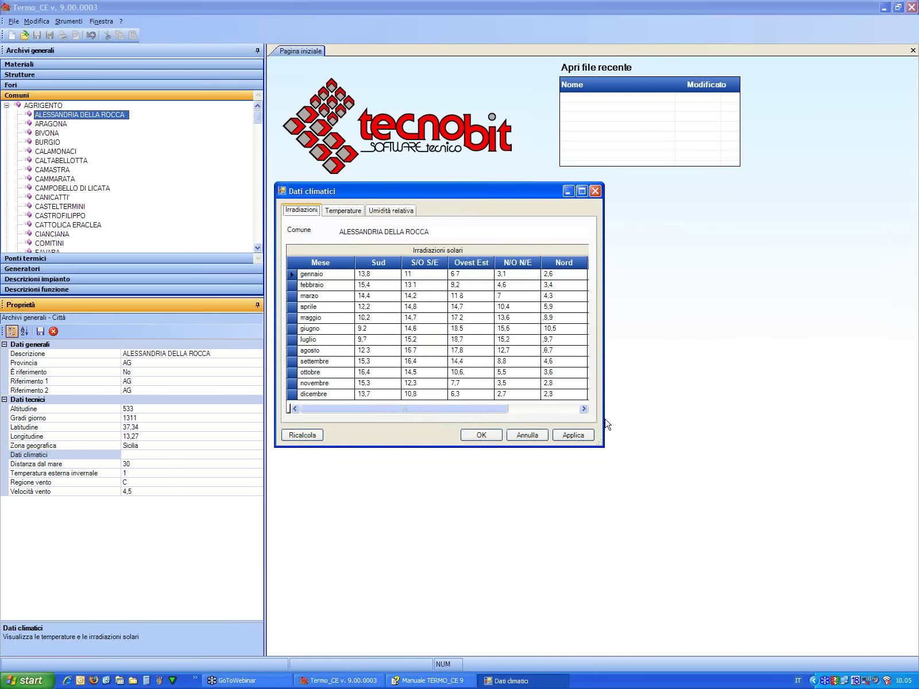
{"action": "left_click_drag", "start_coordinate": [705, 411], "coordinate": [705, 411]}
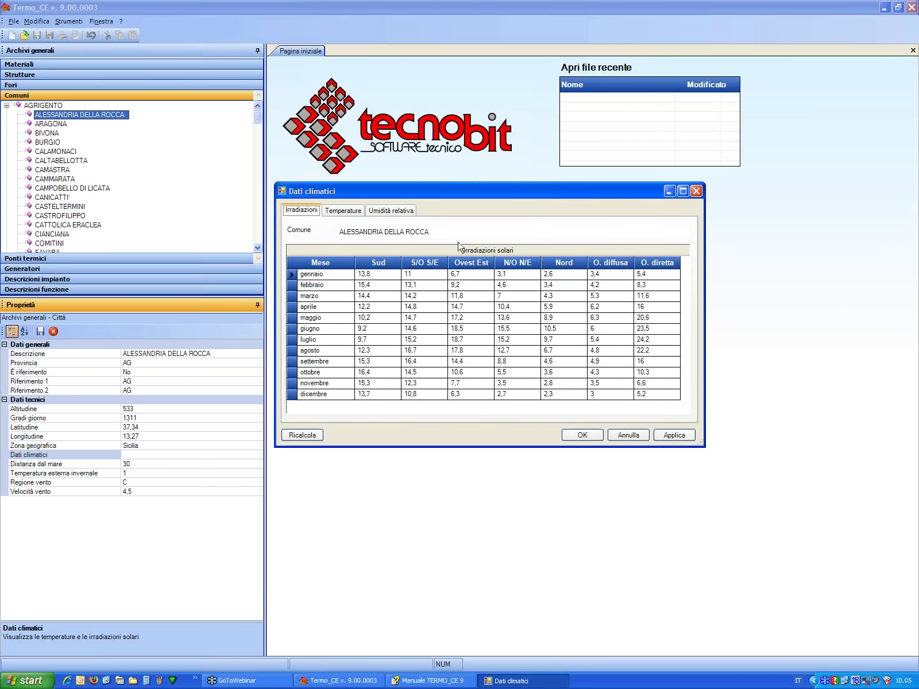
{"action": "left_click", "coordinate": [352, 212]}
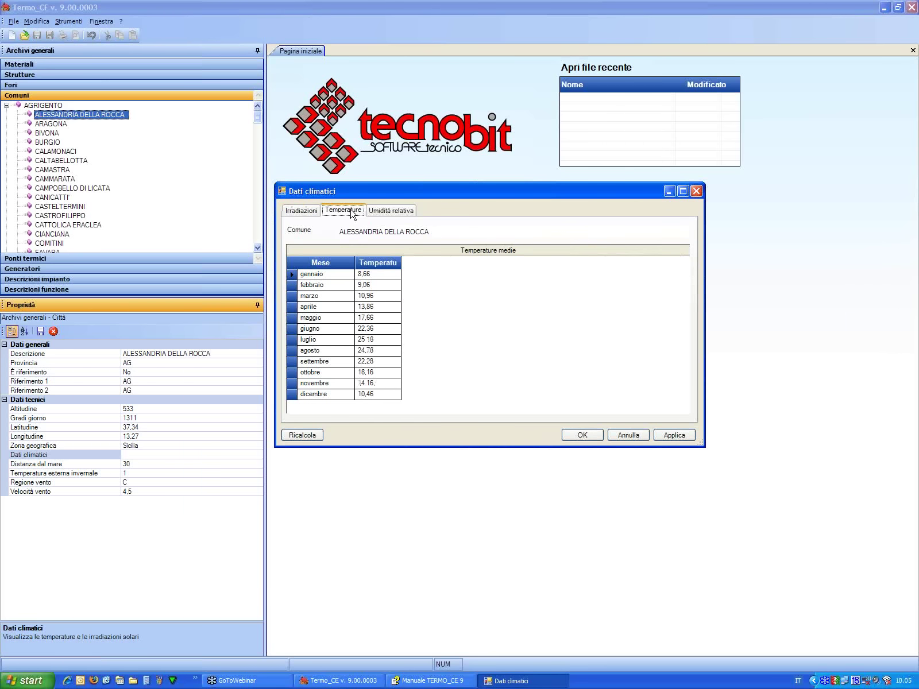
{"action": "left_click", "coordinate": [394, 214]}
{"action": "left_click", "coordinate": [628, 436]}
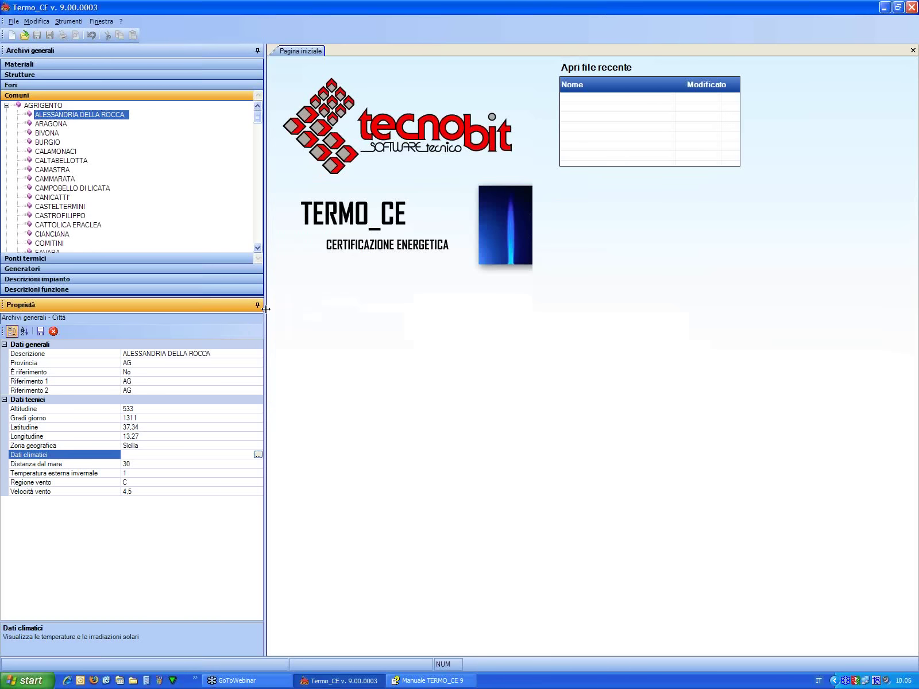
Narrow the archive area and browse the thermal bridge archive, checking the properties of entries such as B2, C1 and C5.
{"action": "left_click_drag", "start_coordinate": [266, 309], "coordinate": [214, 309]}
{"action": "left_click", "coordinate": [29, 258]}
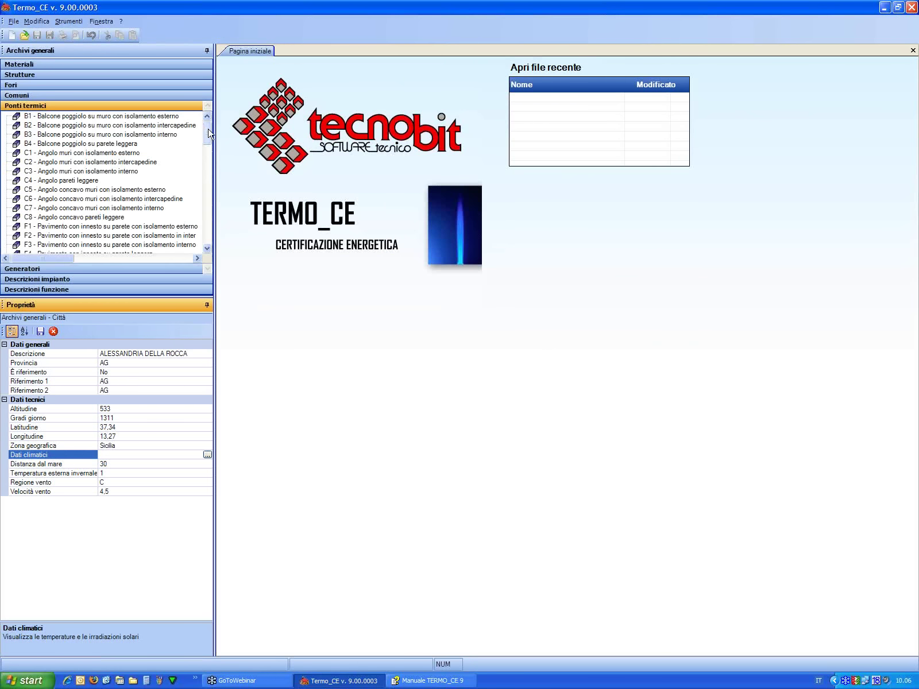
{"action": "mouse_move", "coordinate": [101, 127]}
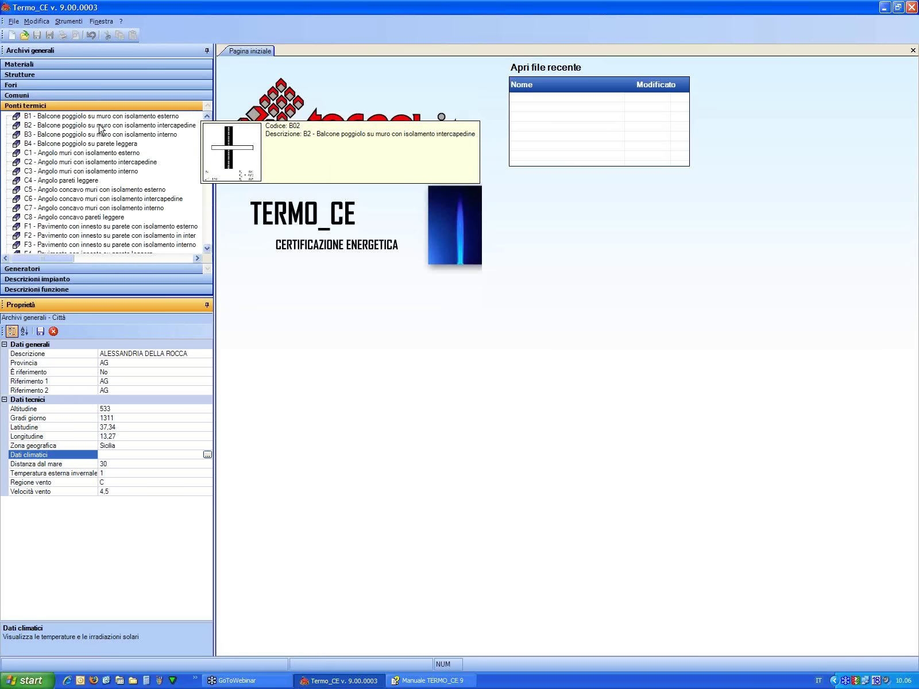
{"action": "left_click", "coordinate": [100, 128]}
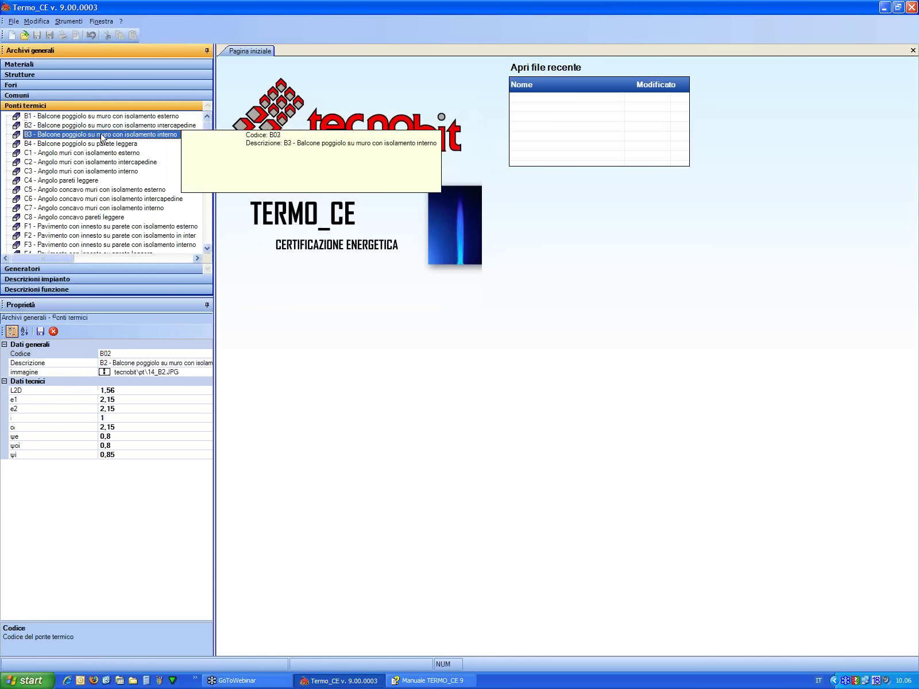
{"action": "left_click", "coordinate": [97, 153]}
{"action": "left_click", "coordinate": [97, 189]}
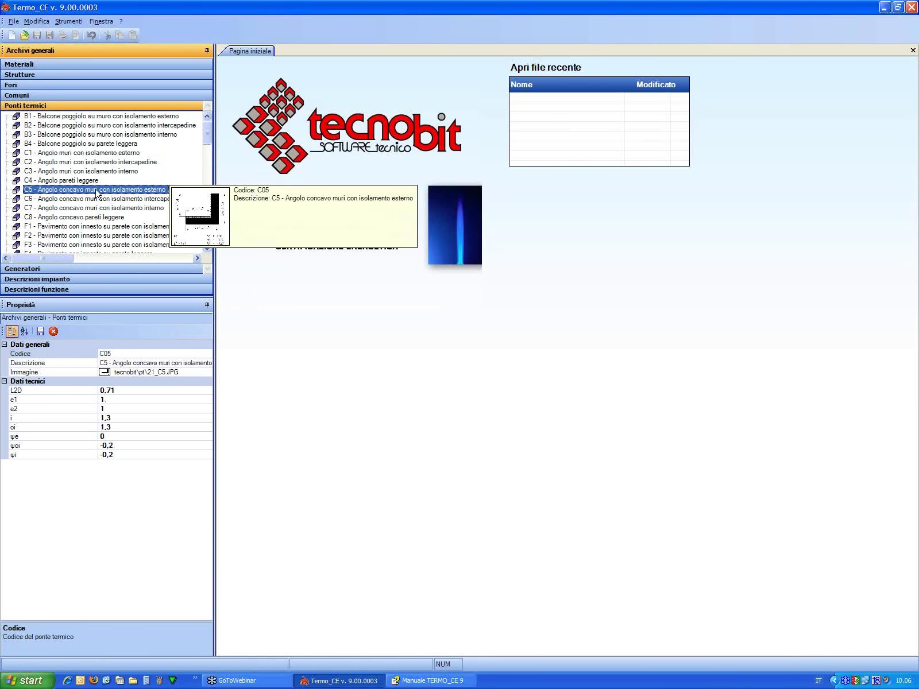
View the full data sheet of thermal bridge B4 - Balcone poggiolo su parete leggera, then close it.
{"action": "left_click", "coordinate": [111, 144]}
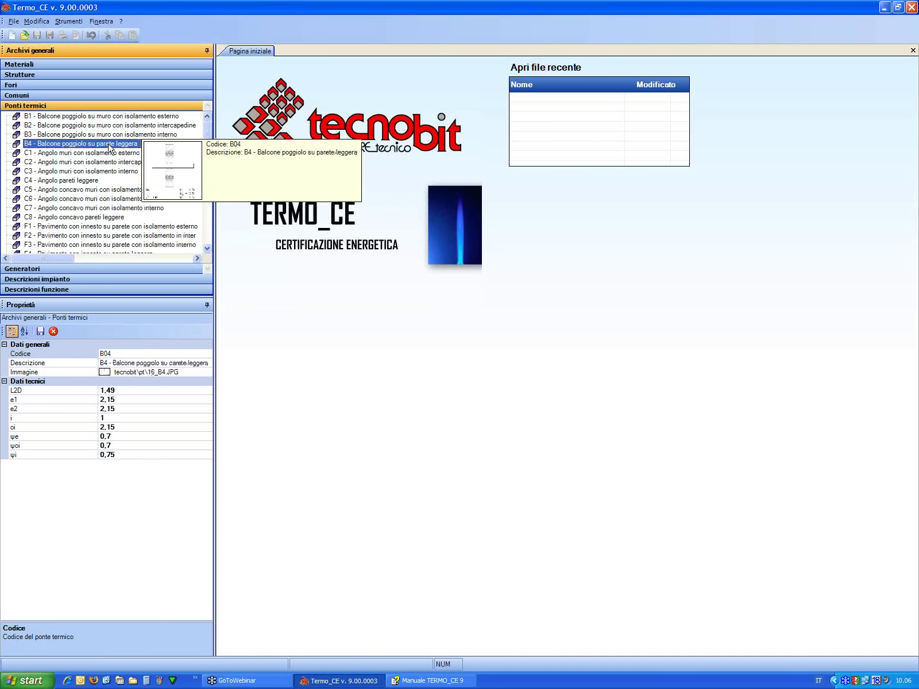
{"action": "double_click", "coordinate": [110, 146]}
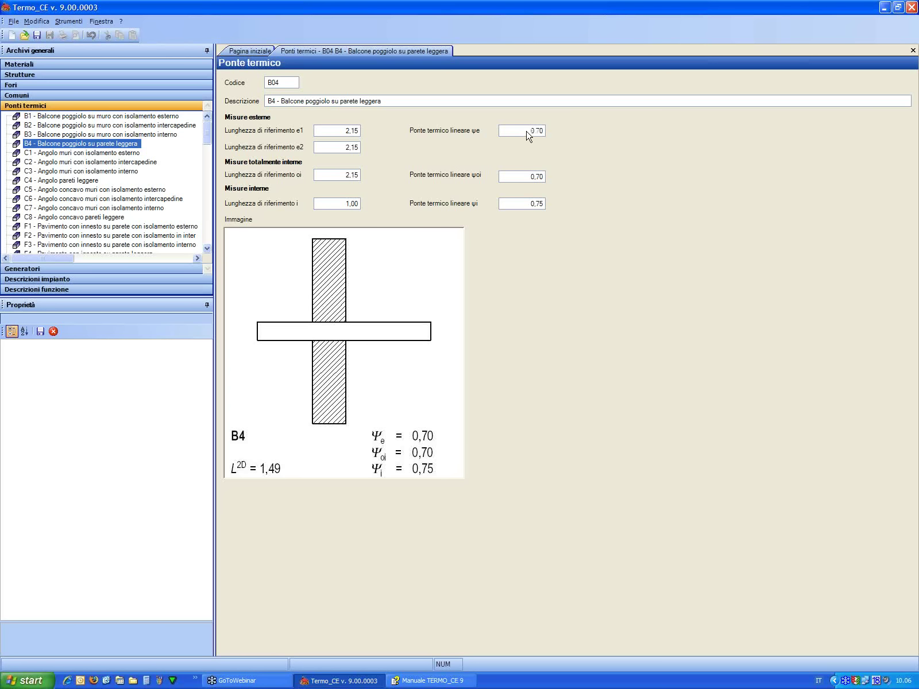
{"action": "left_click", "coordinate": [913, 51]}
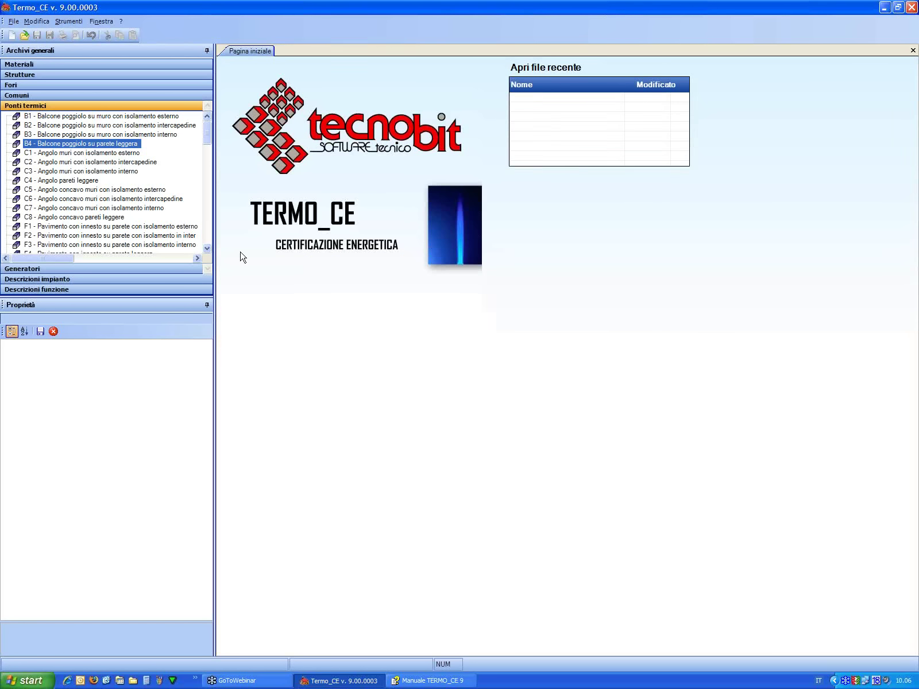
Find the TRI DS 50 model in the ARCA TRI DS series of the generator archive and open its data sheet.
{"action": "left_click", "coordinate": [74, 270]}
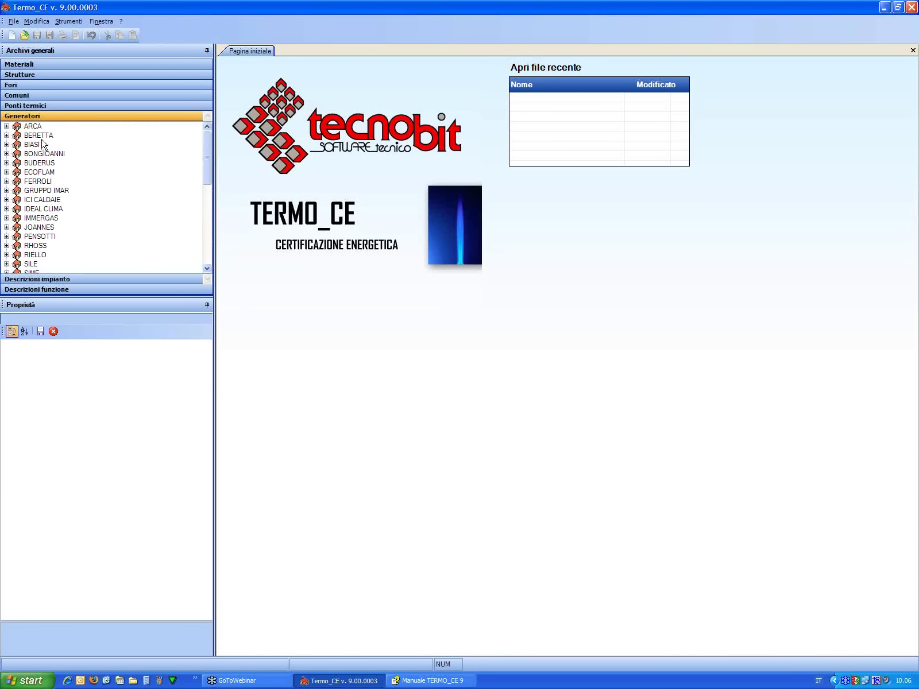
{"action": "left_click", "coordinate": [7, 126]}
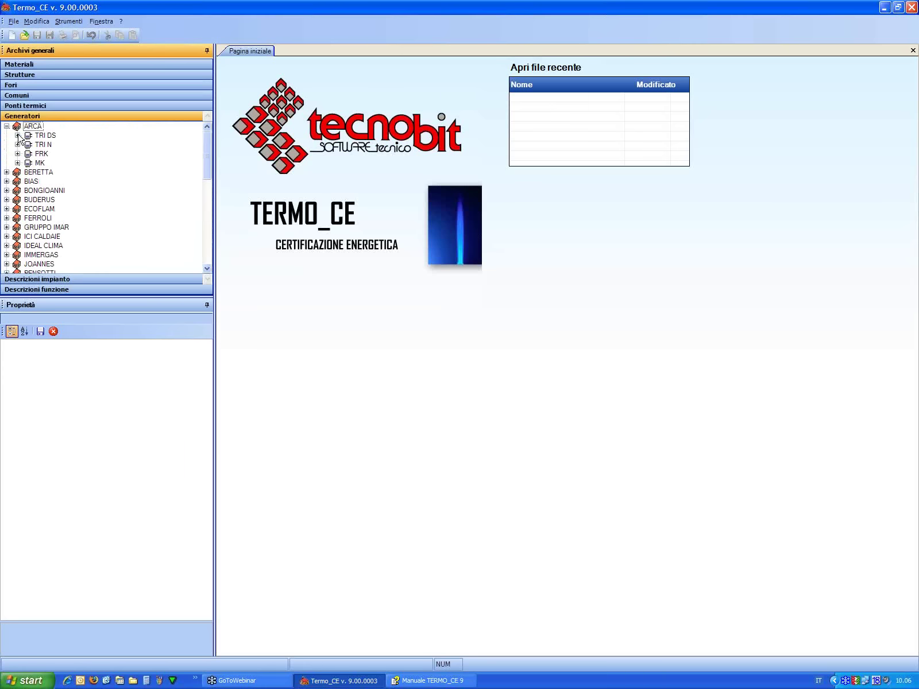
{"action": "left_click", "coordinate": [18, 135]}
{"action": "left_click", "coordinate": [59, 145]}
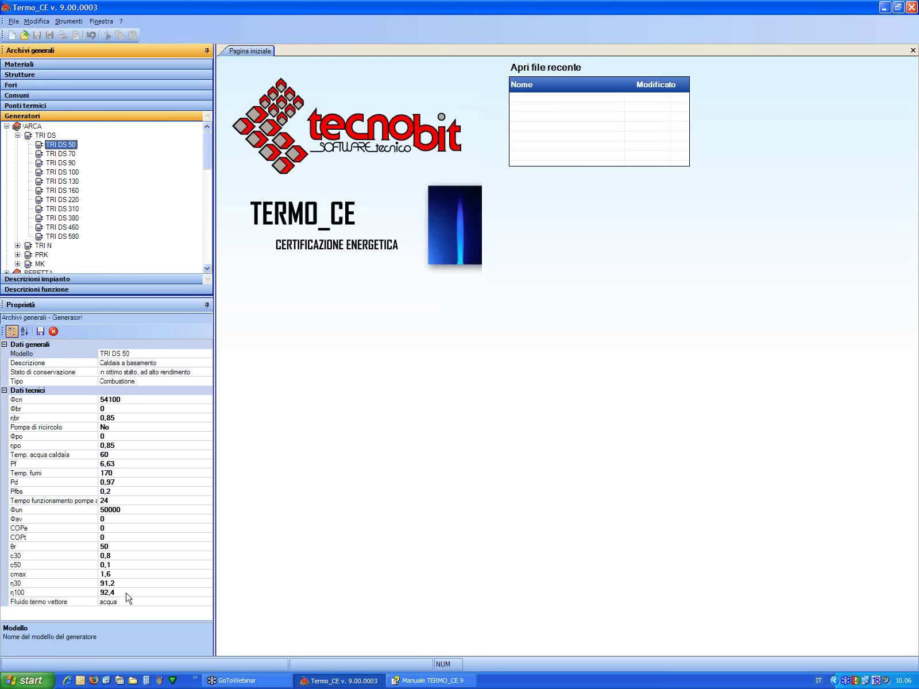
{"action": "double_click", "coordinate": [66, 147]}
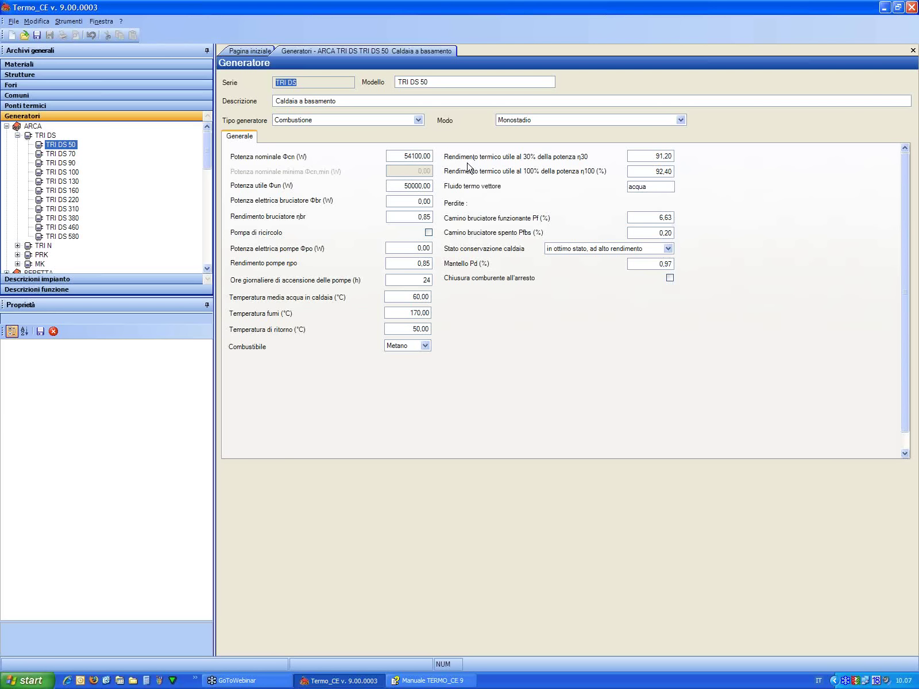
Examine the generator's nominal power, operating mode, available generator types, burner efficiency and pump power, leaving Combustione and Monostadio selected.
{"action": "left_click", "coordinate": [422, 157]}
{"action": "left_click", "coordinate": [536, 121]}
{"action": "left_click", "coordinate": [535, 122]}
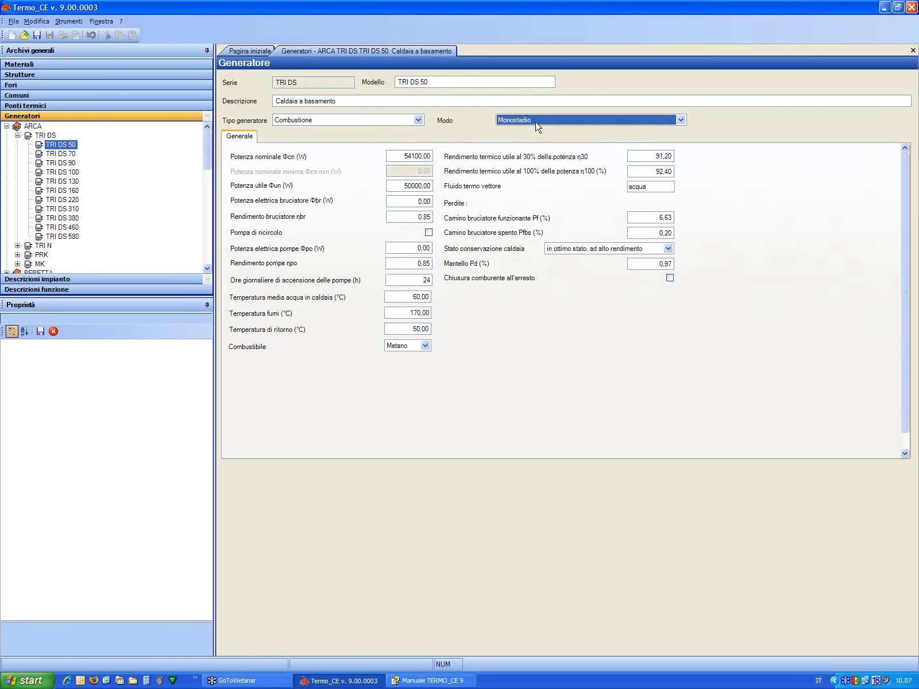
{"action": "left_click", "coordinate": [336, 121]}
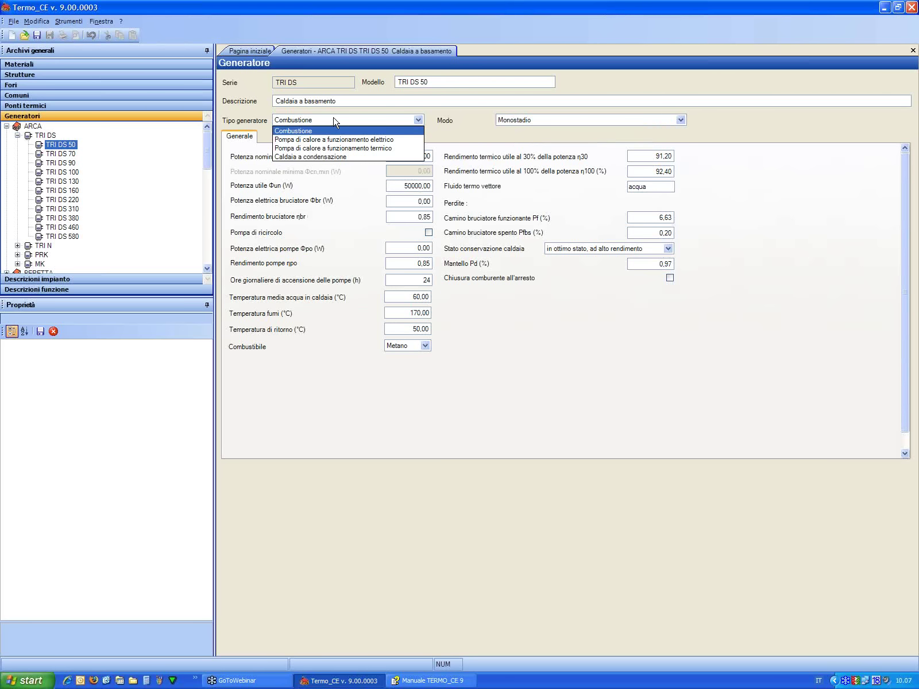
{"action": "left_click", "coordinate": [336, 122]}
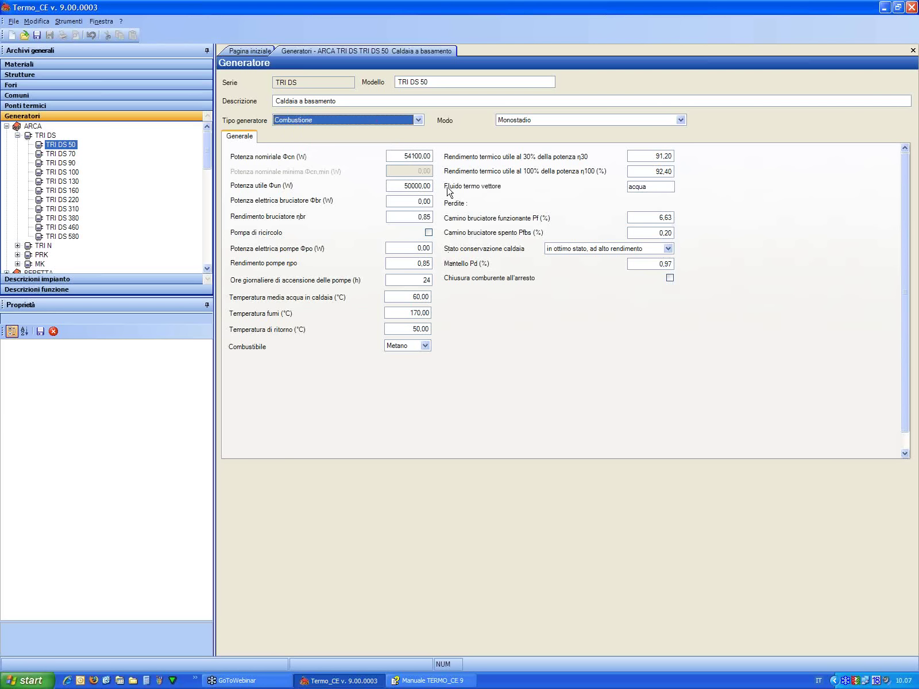
{"action": "left_click", "coordinate": [412, 220]}
{"action": "left_click", "coordinate": [413, 248]}
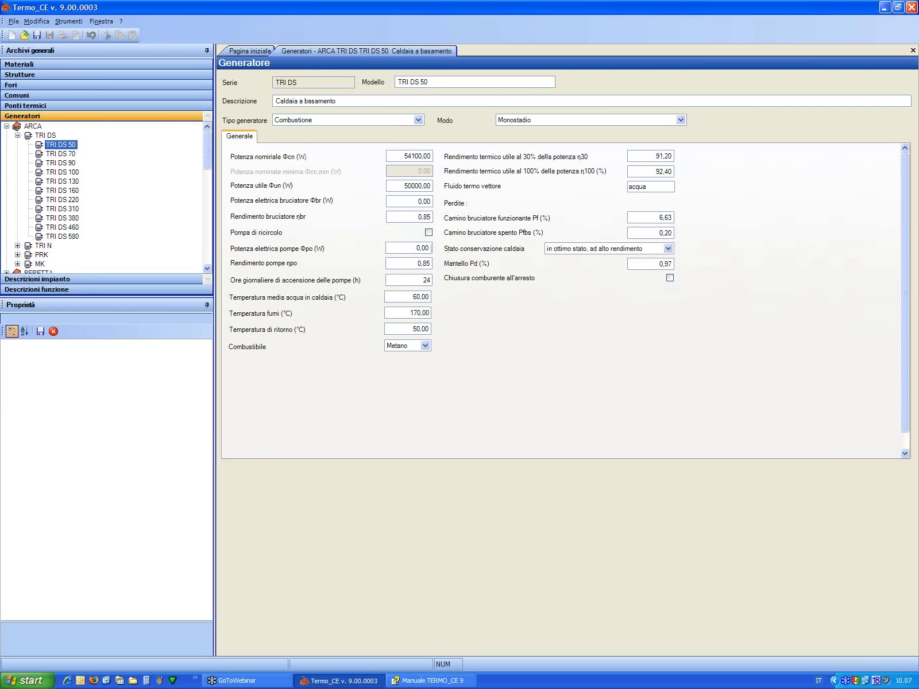
Review the generator's thermal efficiency at 30% power, boiler condition and casing loss, then close its data sheet.
{"action": "left_click", "coordinate": [651, 158]}
{"action": "left_click", "coordinate": [627, 251]}
{"action": "left_click", "coordinate": [629, 252]}
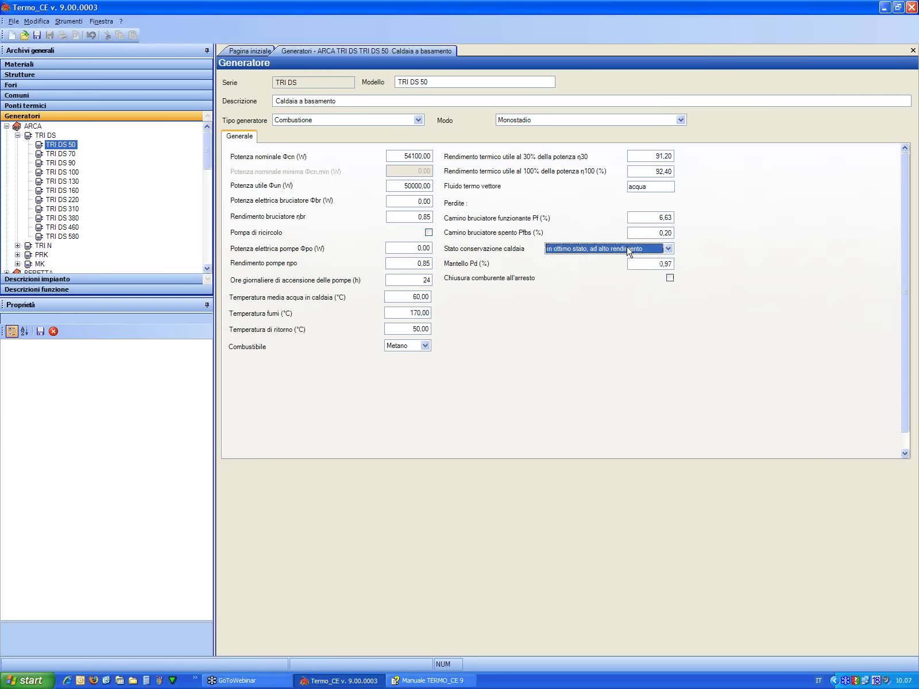
{"action": "left_click", "coordinate": [652, 265]}
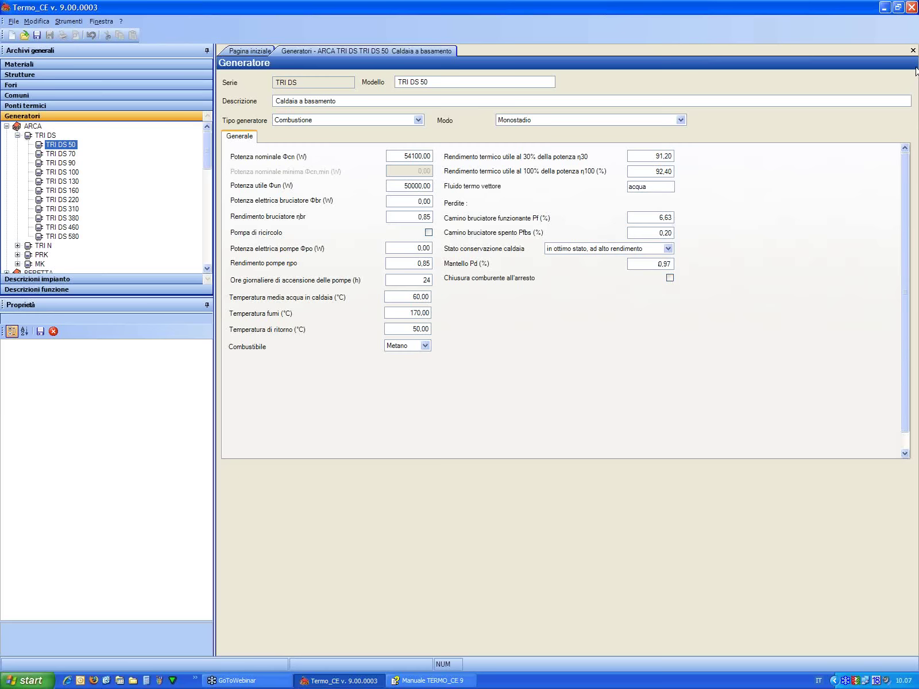
{"action": "left_click", "coordinate": [913, 51]}
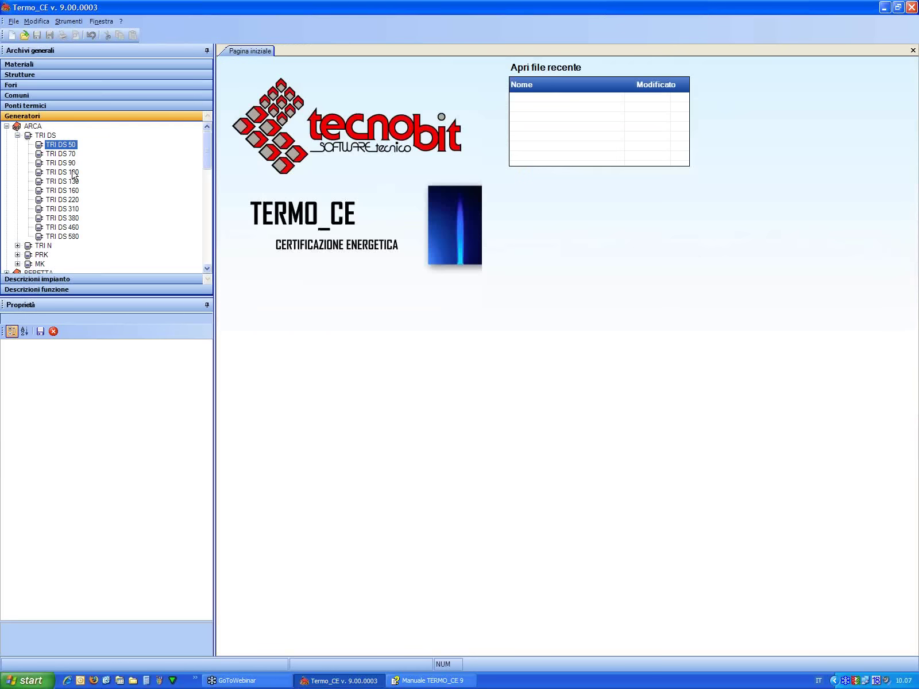
Collapse the ARCA generator branch and view the entries of the Descrizioni impianto and Descrizioni funzione archives.
{"action": "left_click", "coordinate": [17, 136]}
{"action": "left_click", "coordinate": [6, 126]}
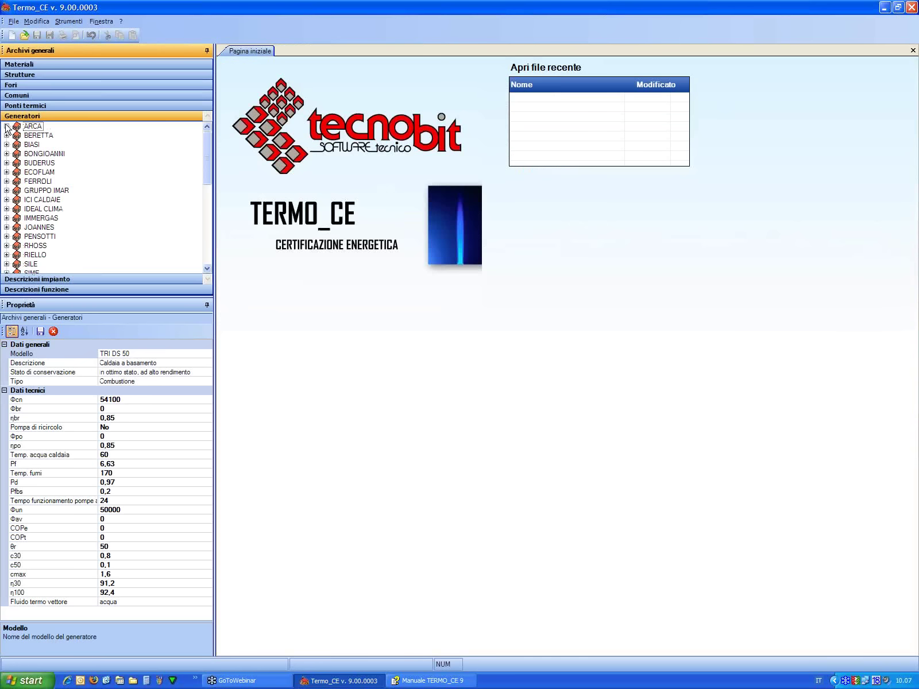
{"action": "left_click", "coordinate": [89, 280]}
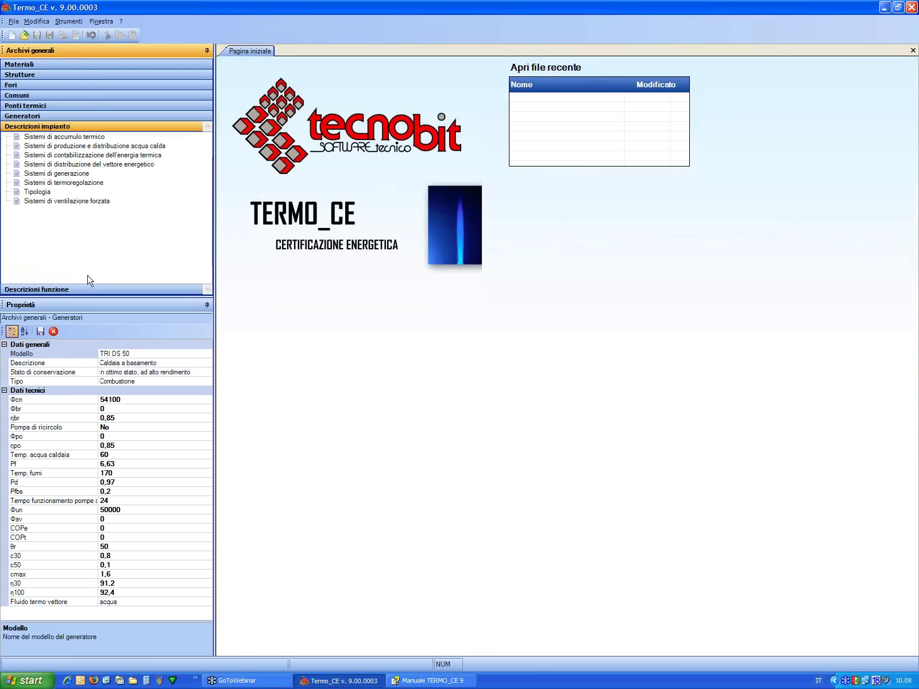
{"action": "left_click", "coordinate": [56, 290]}
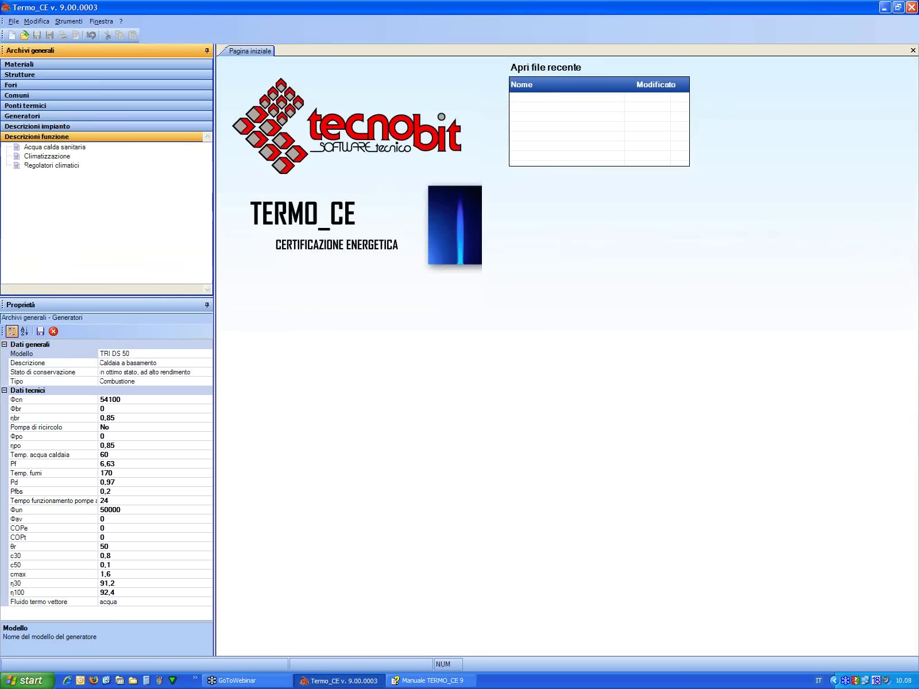
Open the entry Sistemi di contabilizzazione dell'energia termica from the Descrizioni impianto archive.
{"action": "left_click", "coordinate": [64, 128]}
{"action": "left_click", "coordinate": [27, 157]}
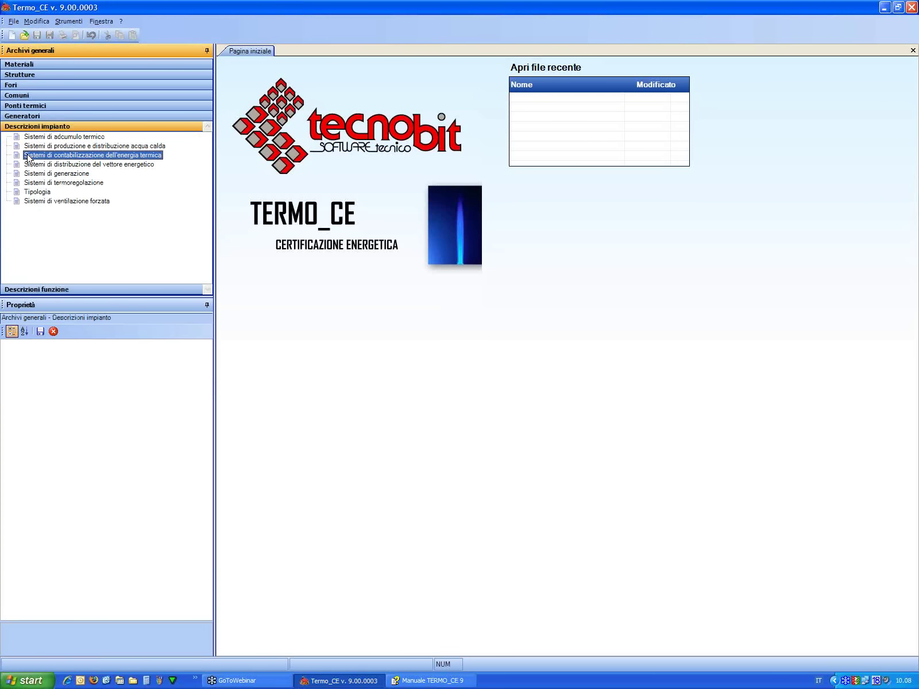
{"action": "left_click", "coordinate": [27, 146]}
{"action": "left_click", "coordinate": [31, 158]}
{"action": "double_click", "coordinate": [31, 158]}
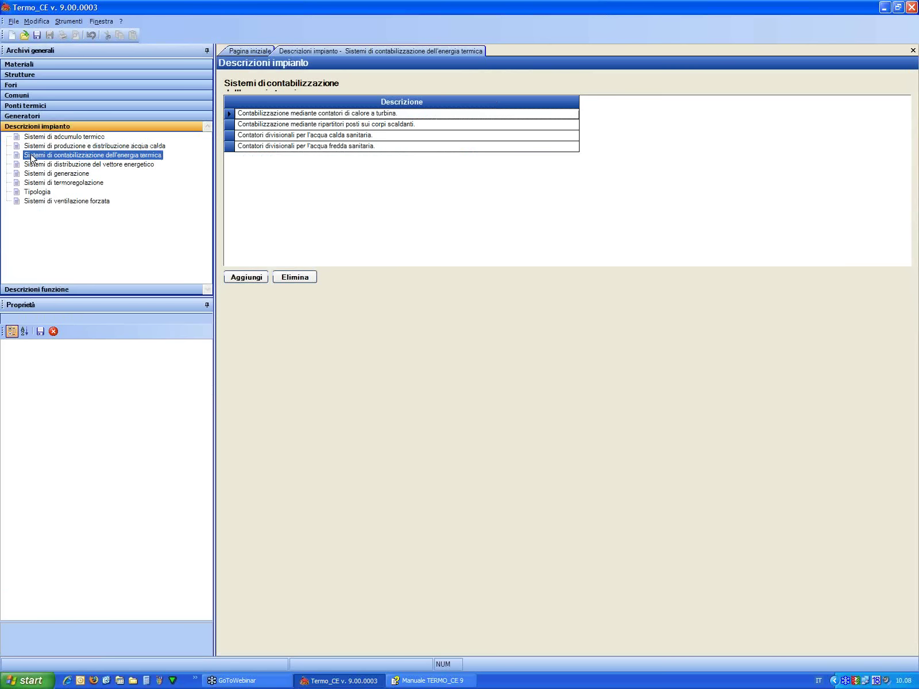
Go through the predefined heat metering descriptions, keeping their texts as they are, and close the sheet.
{"action": "key", "text": "BackSpace"}
{"action": "left_click", "coordinate": [424, 124]}
{"action": "left_click", "coordinate": [425, 135]}
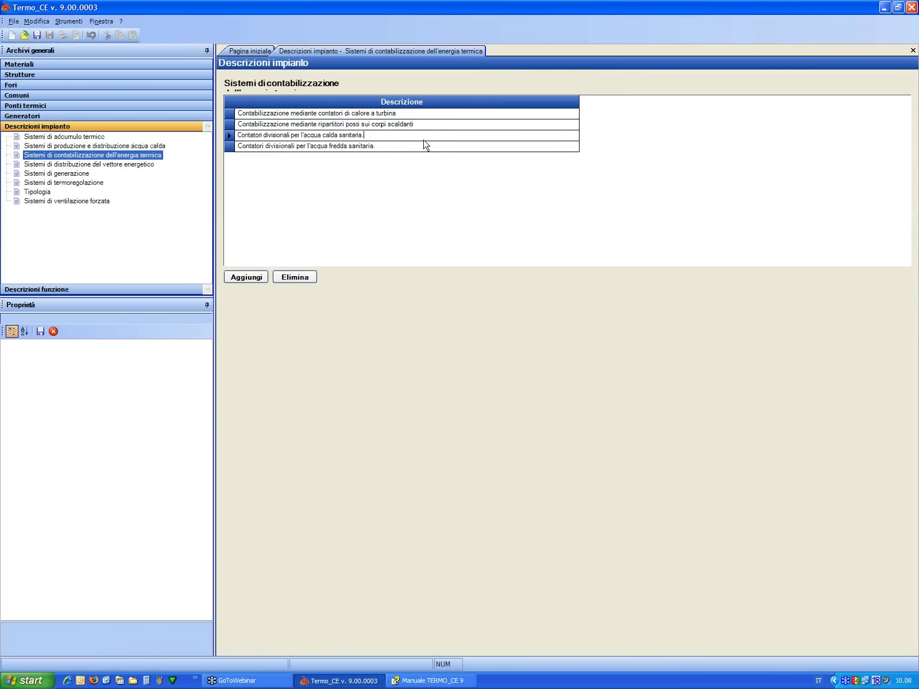
{"action": "left_click", "coordinate": [425, 145]}
{"action": "left_click", "coordinate": [431, 124]}
{"action": "key", "text": "BackSpace"}
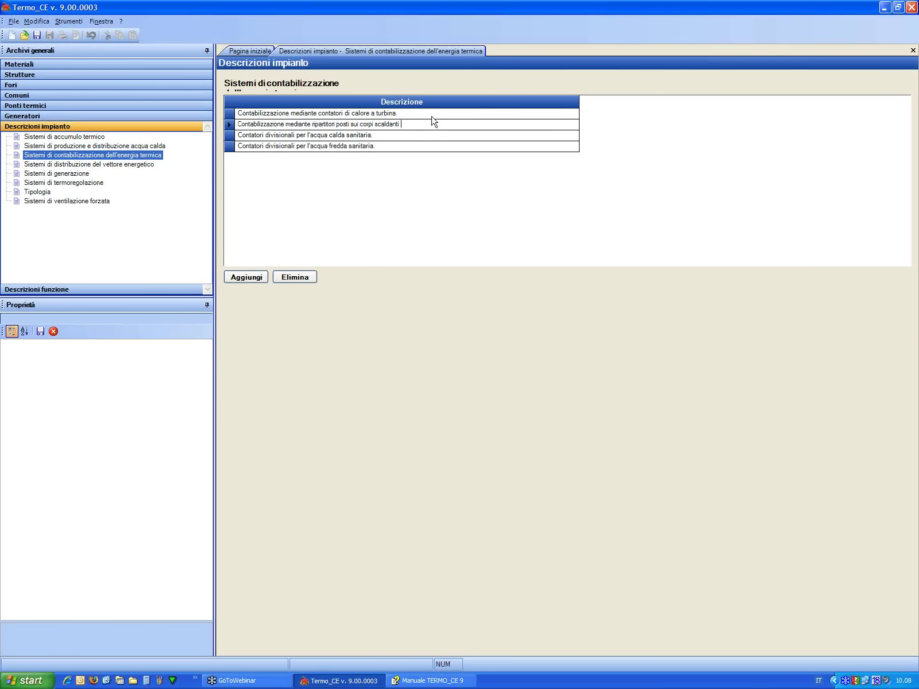
{"action": "key", "text": "Up"}
{"action": "key", "text": "BackSpace"}
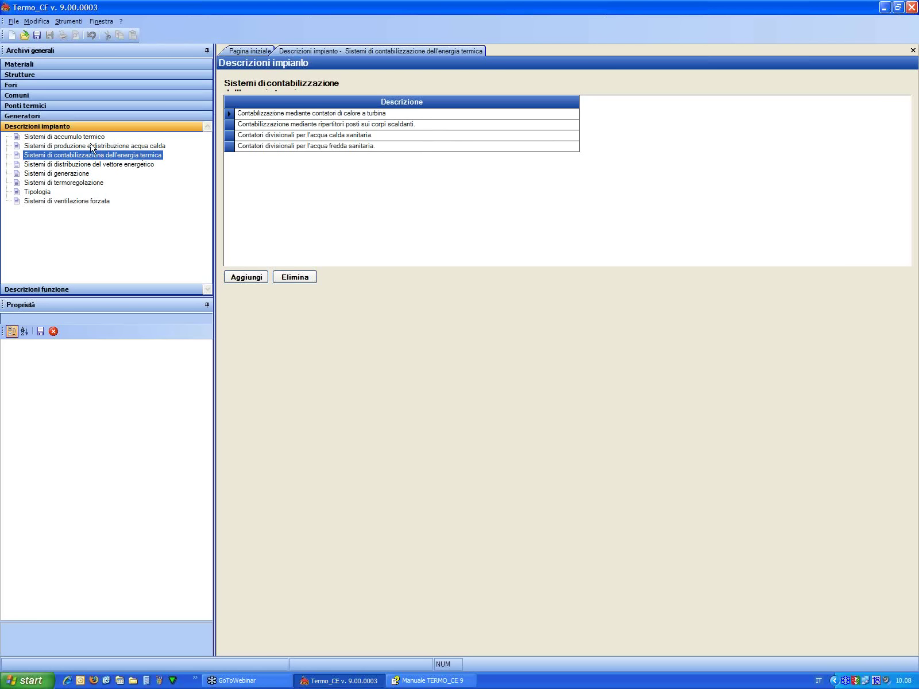
{"action": "left_click", "coordinate": [118, 155]}
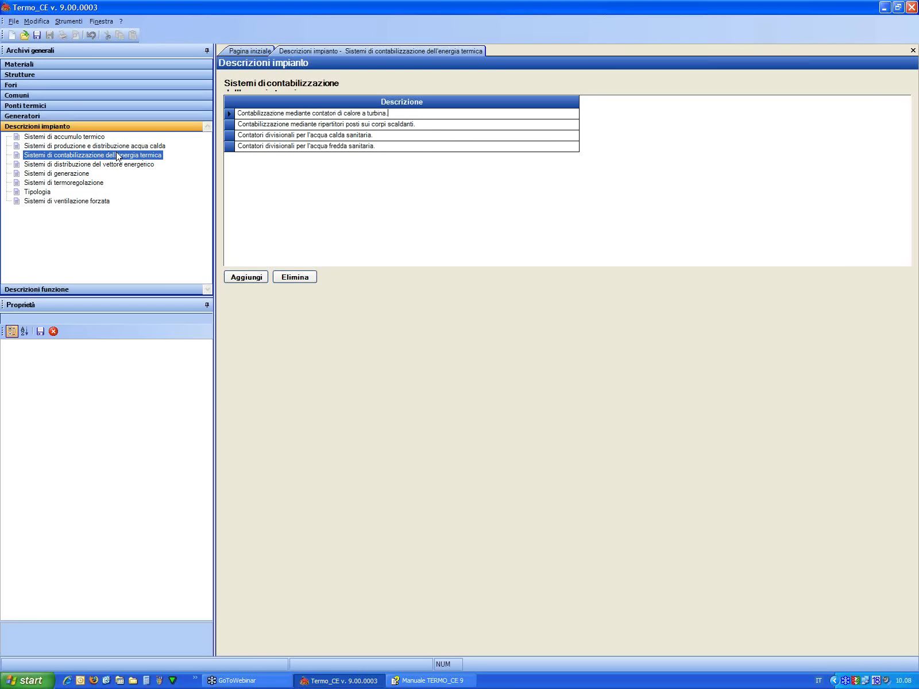
{"action": "left_click", "coordinate": [415, 125]}
{"action": "left_click", "coordinate": [420, 136]}
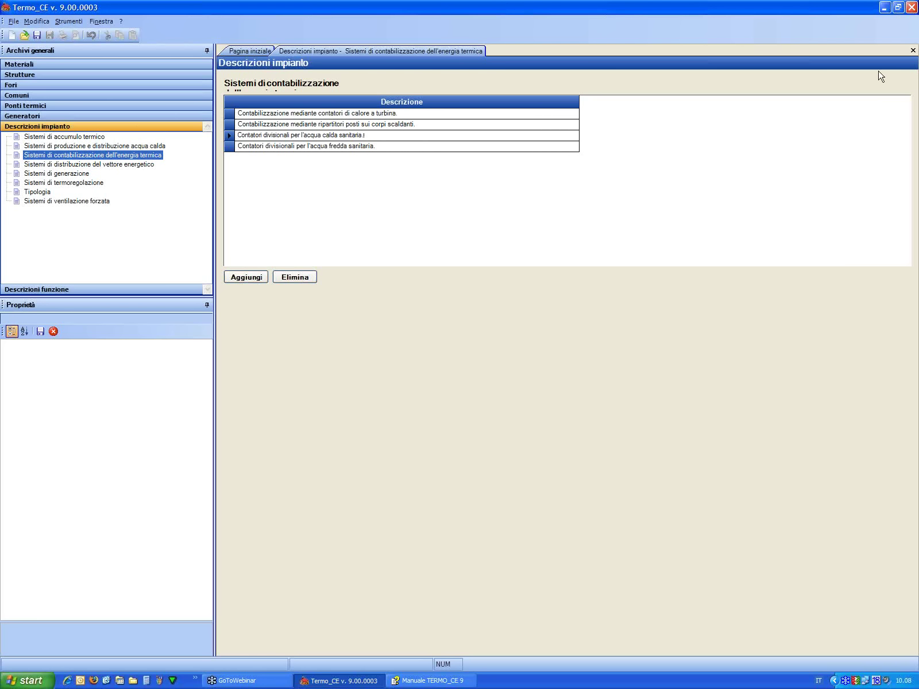
{"action": "left_click", "coordinate": [911, 52]}
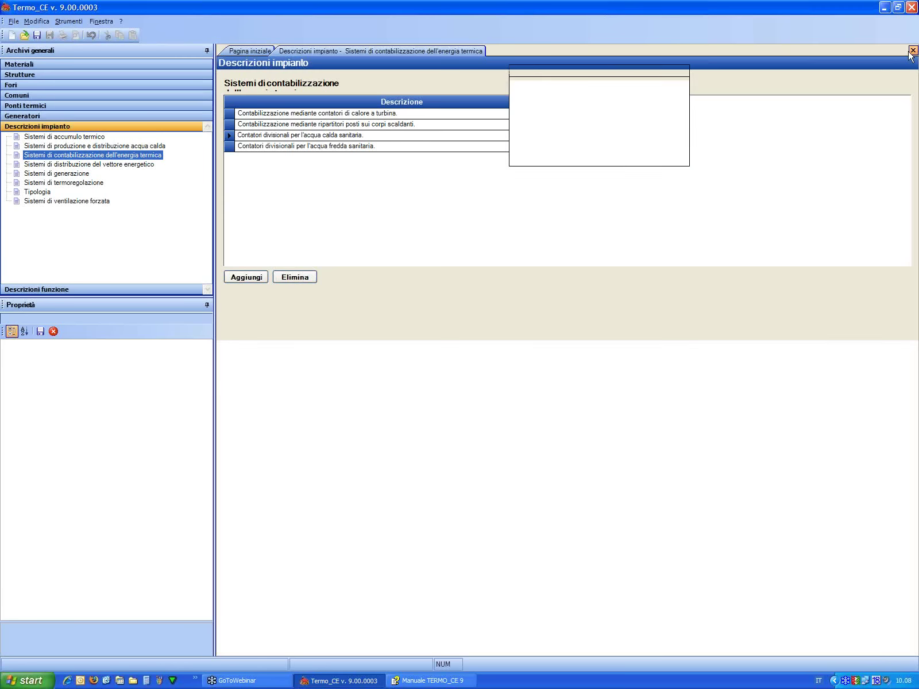